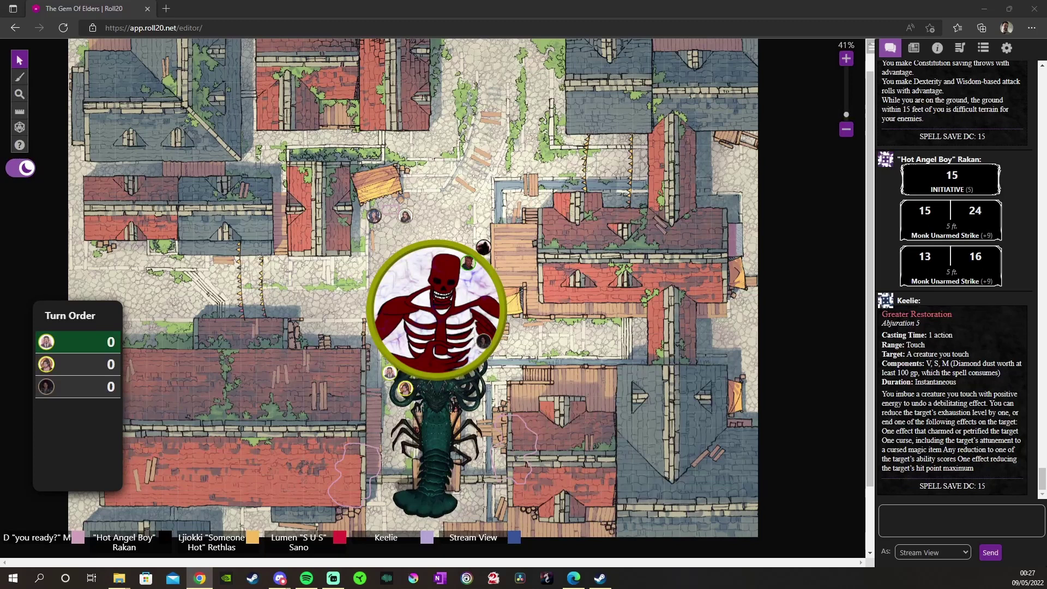
# Drag the ruler from the small token down the street past the skeleton, reading 50 ft.
pyautogui.moveTo(405, 216); pyautogui.dragTo(390, 372)
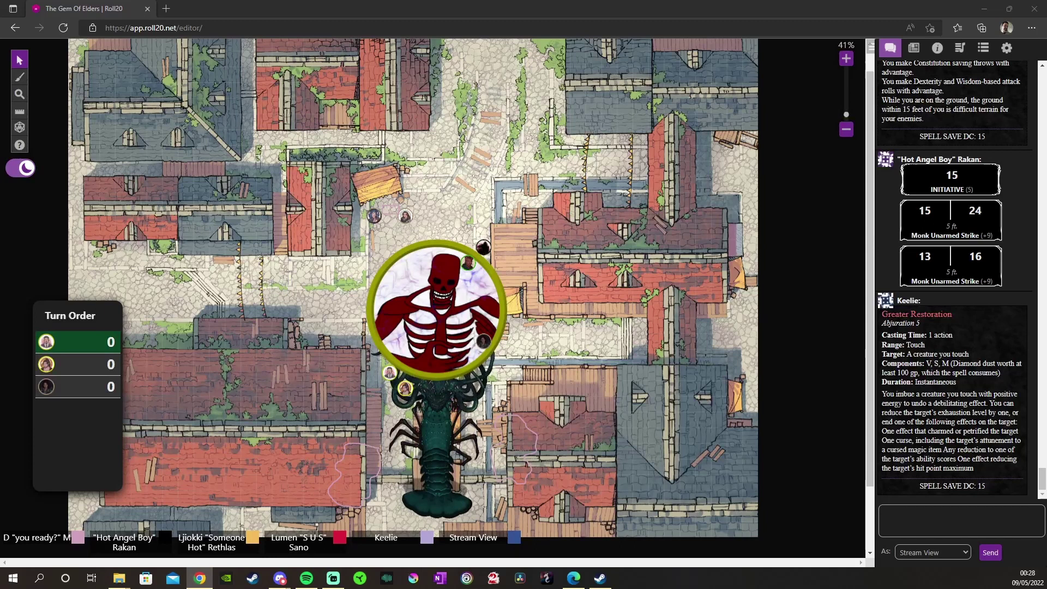
pyautogui.moveTo(405, 217); pyautogui.dragTo(483, 342)
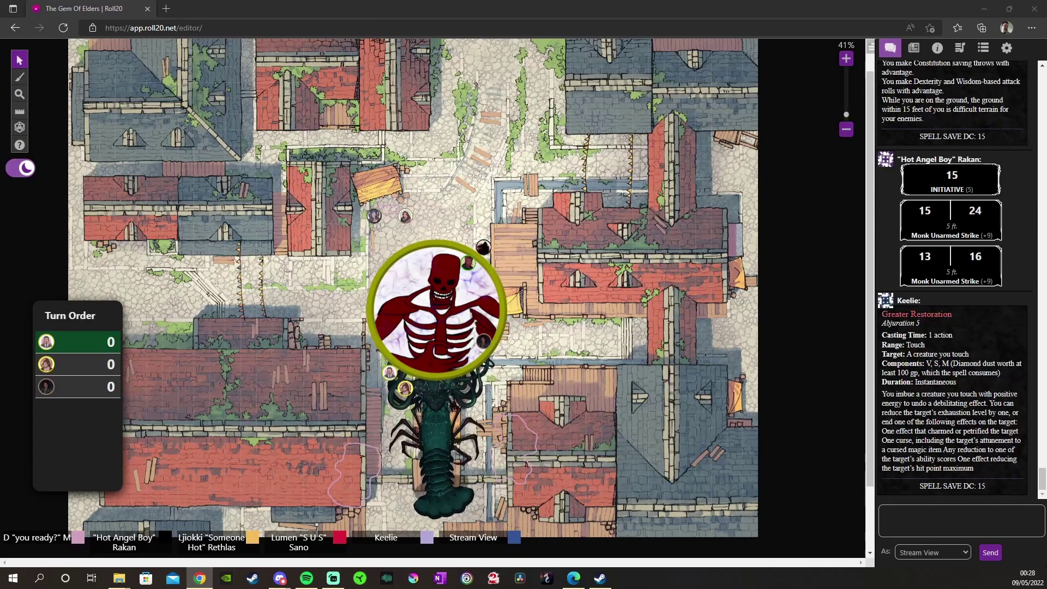